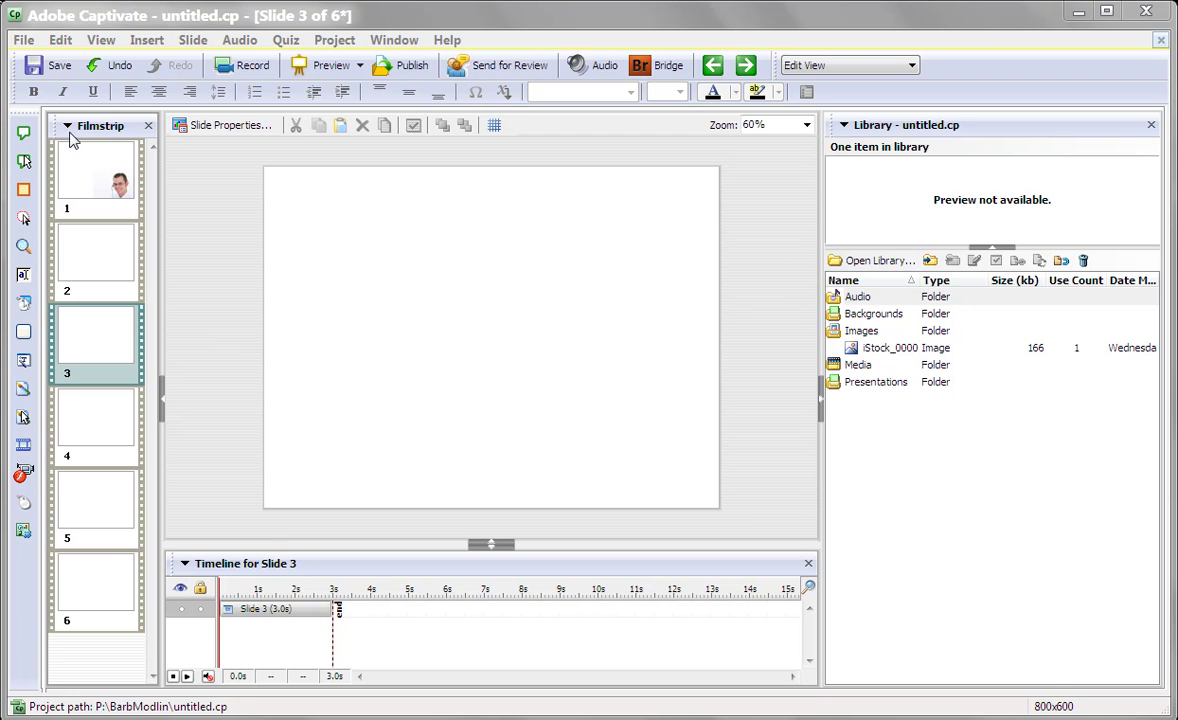
- Select the headset-wearing man's photo on slide 1 for copying
left_click(118, 186)
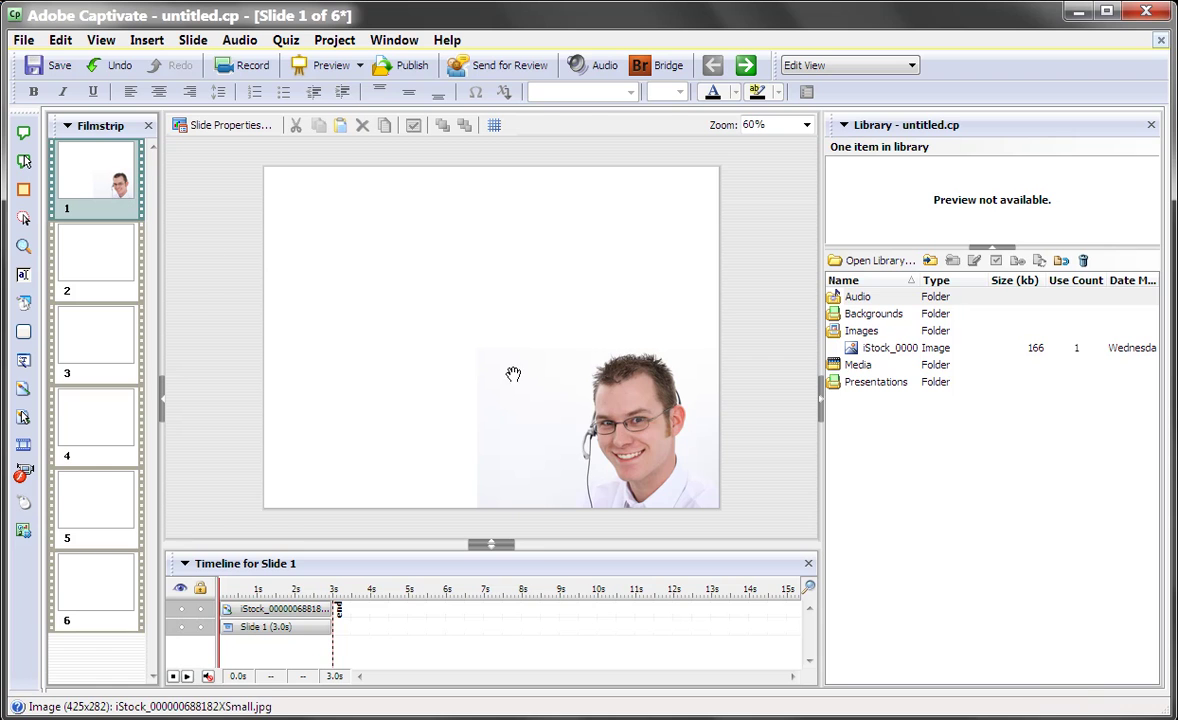
left_click(593, 408)
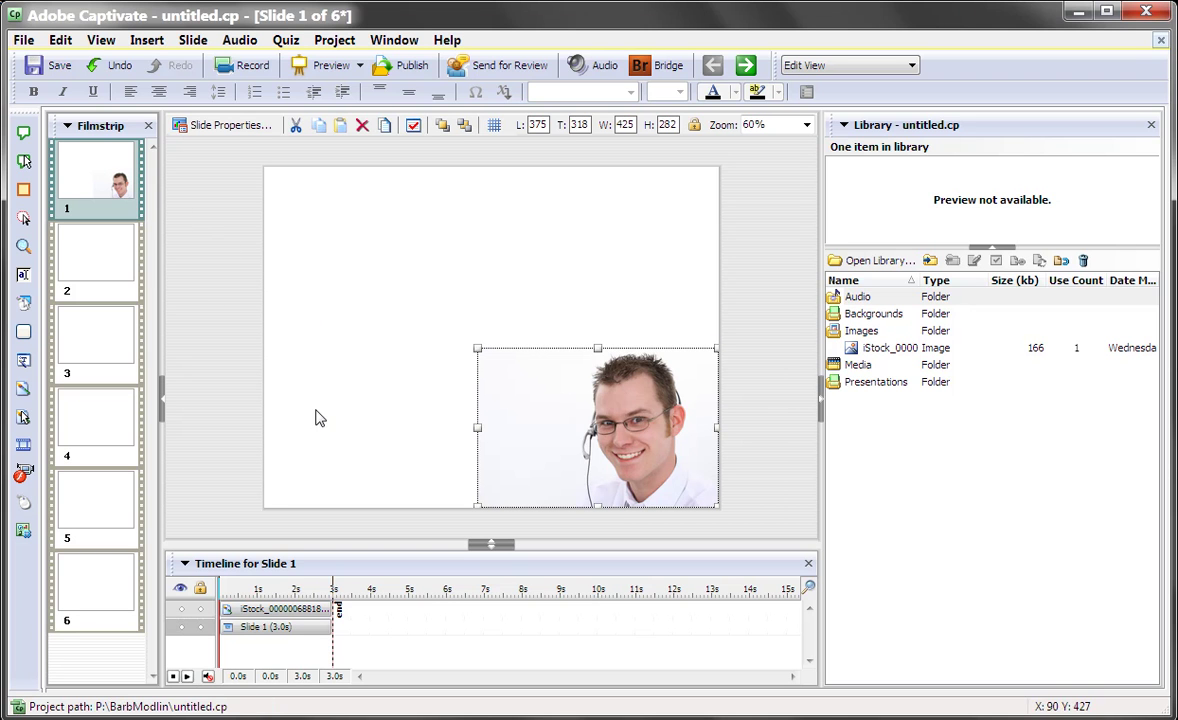
- Select slides 2–6 together and paste the copied photo onto them
left_click(108, 270)
left_click(97, 338, "shift")
left_click(110, 420, "shift")
left_click(92, 475, "shift")
left_click(102, 540, "shift")
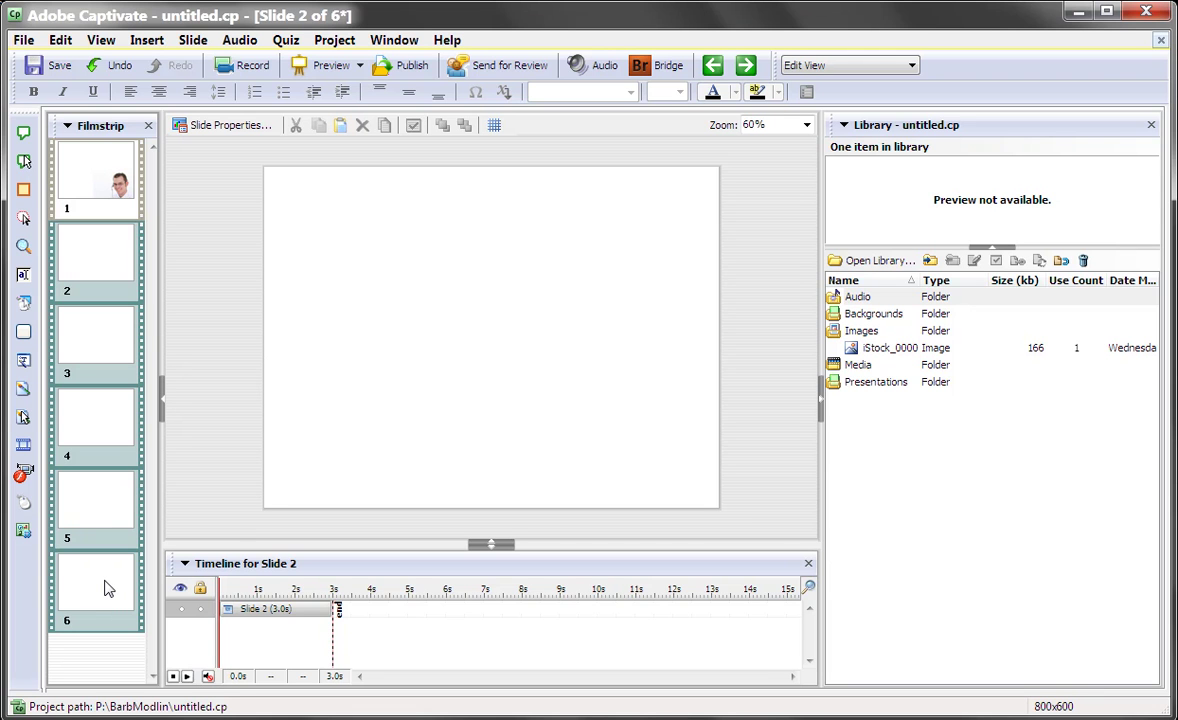
key("ctrl+v")
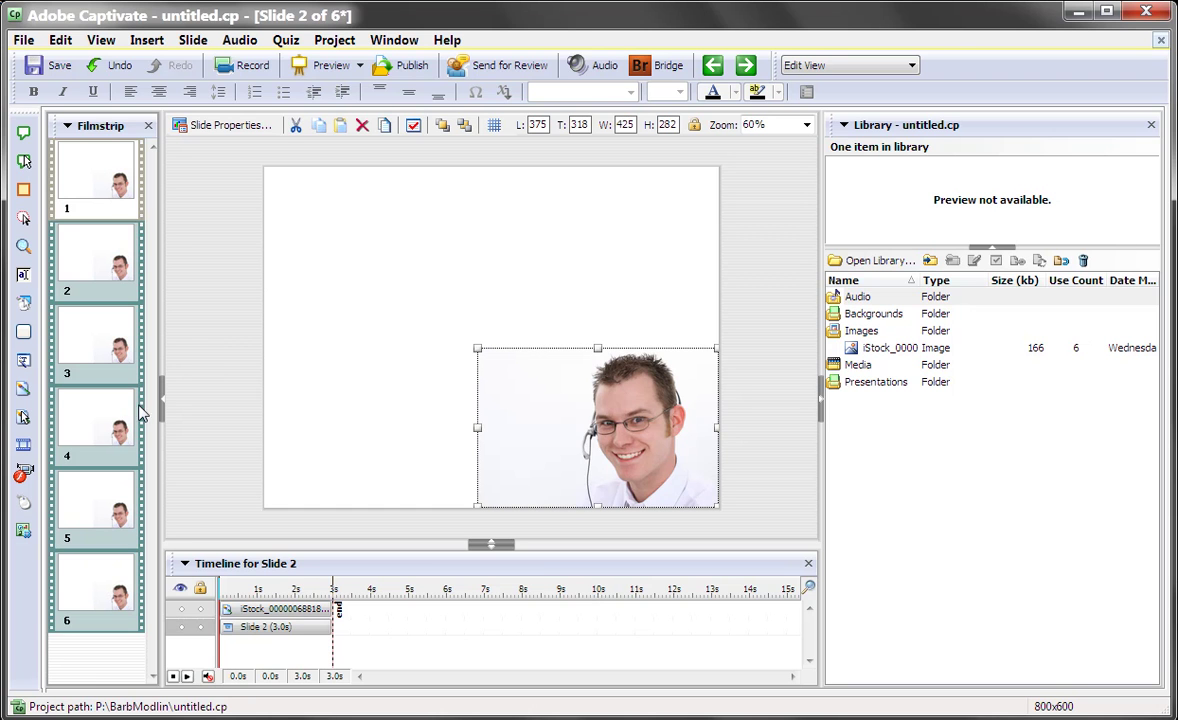
- Switch to Storyboard View to see all six slides with the photo
key("ctrl+Tab")
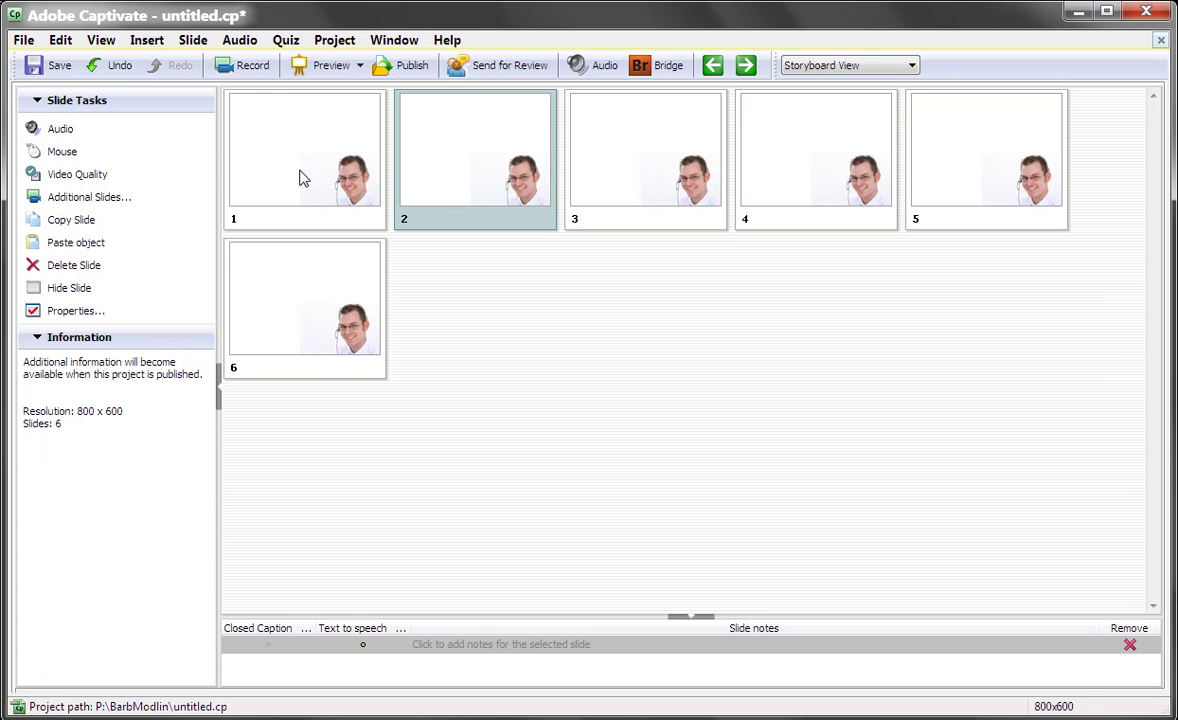